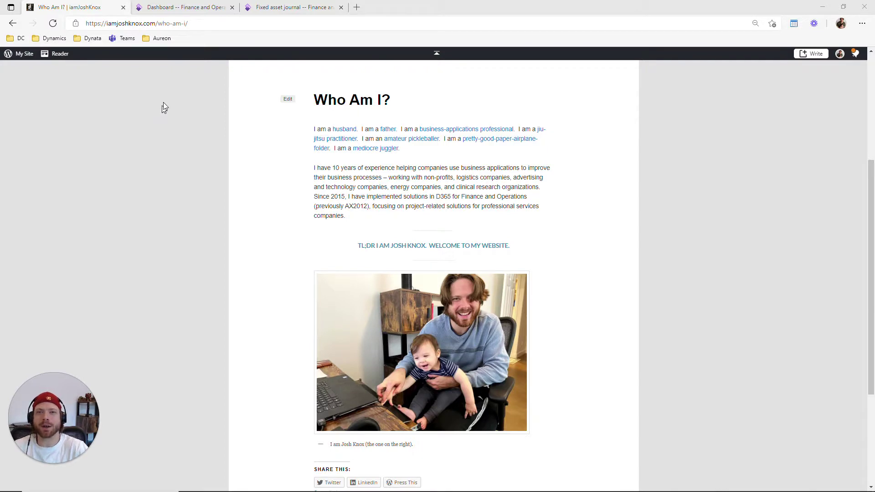
From the Finance and Operations dashboard, open the Data management workspace tile.
click(191, 11)
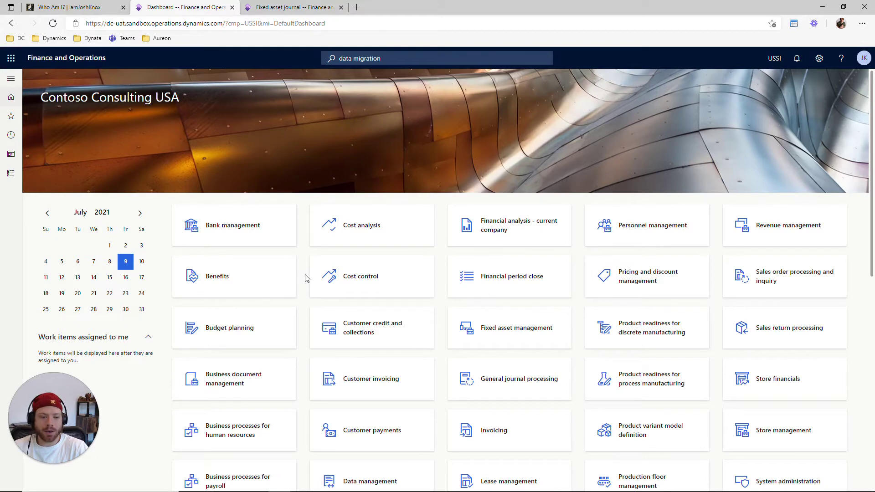
scroll(305, 278, down, 3)
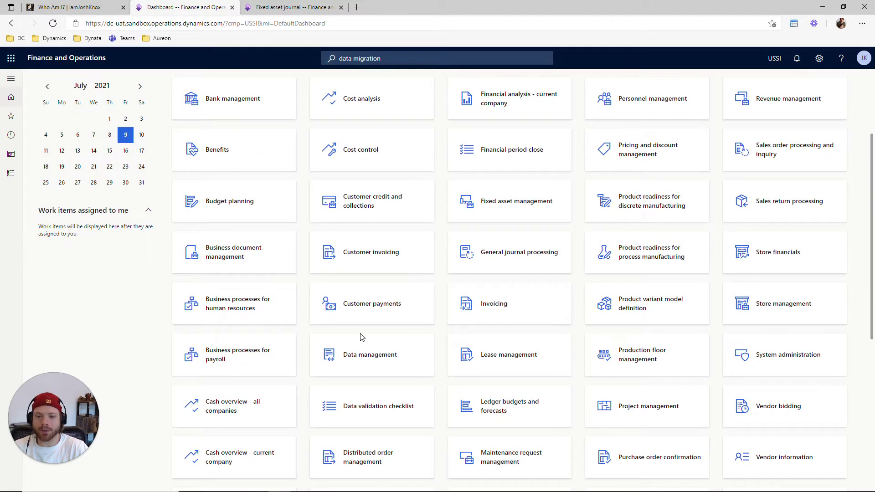
click(352, 366)
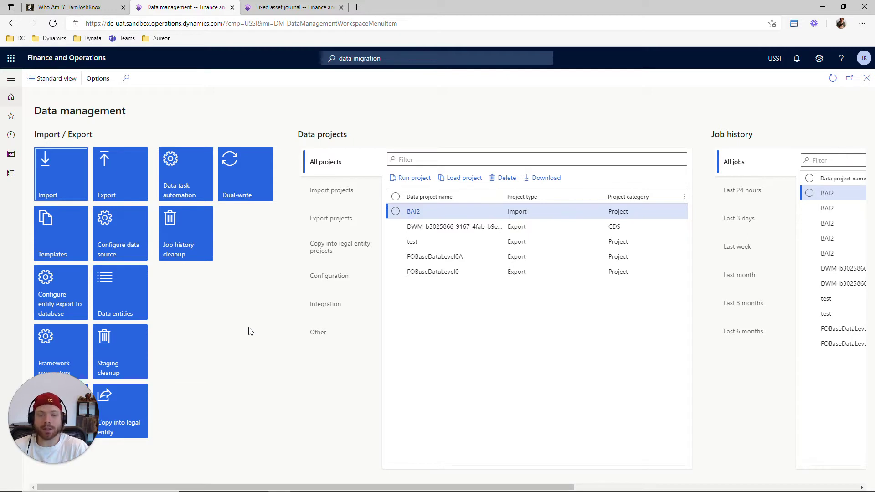
Start an Export project with group name 'Fixed Assets' and description 'Fixed Assets Export'.
click(134, 181)
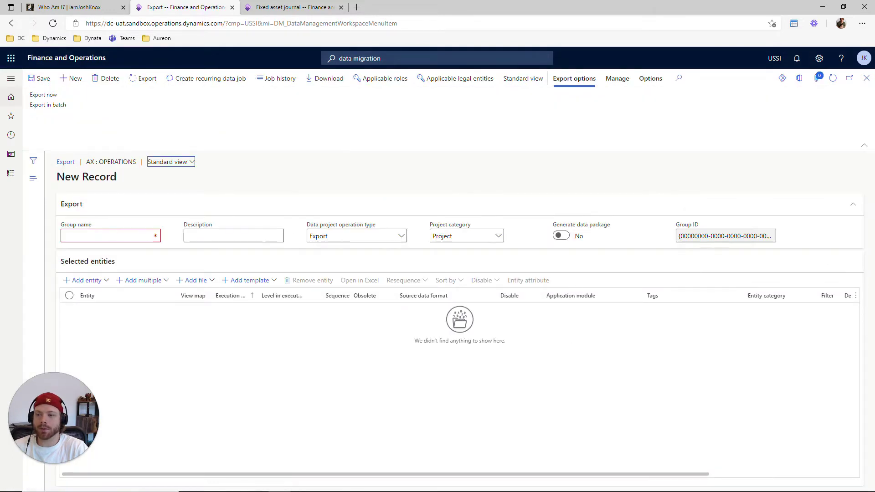
text(ixe)
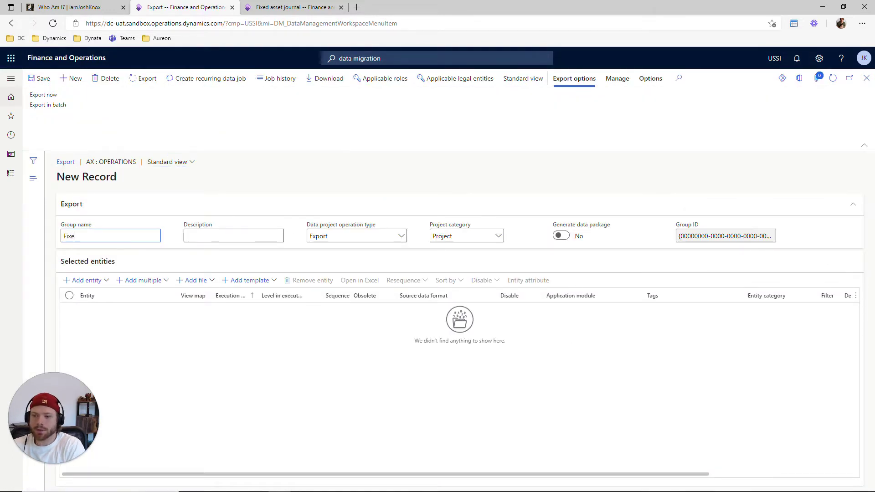
text(d Assets)
click(234, 236)
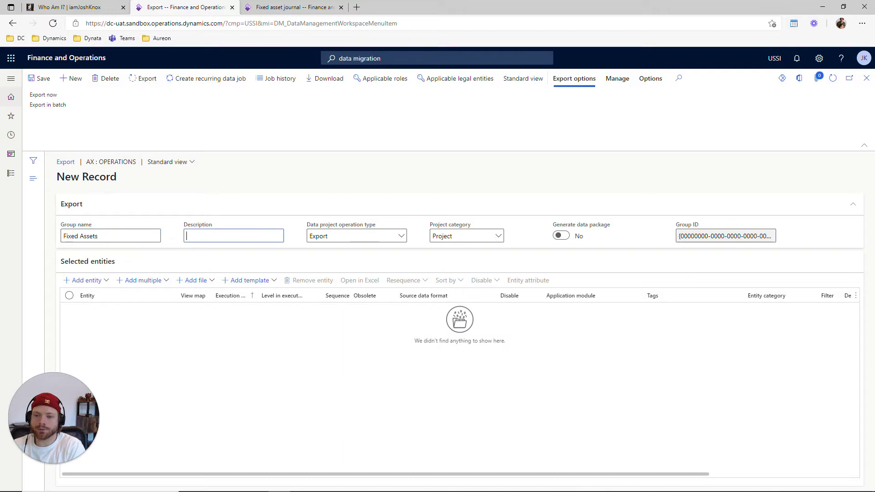
text(Fixed Asset s)
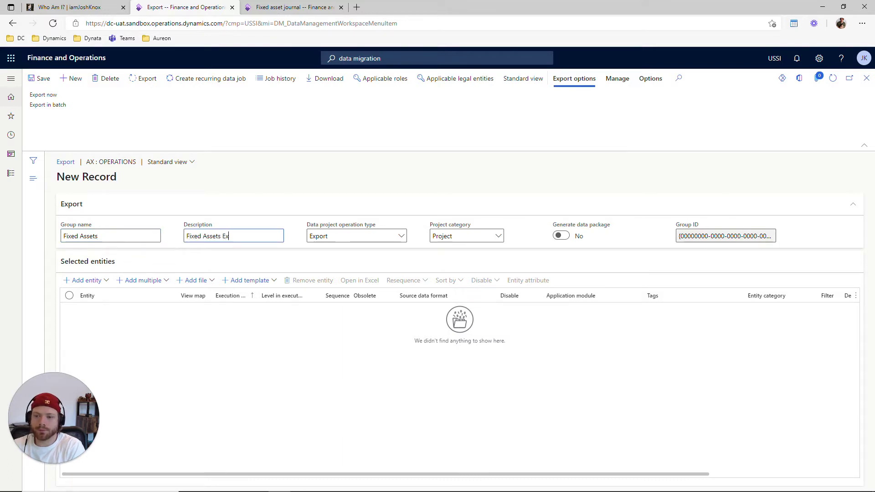
text(Exort)
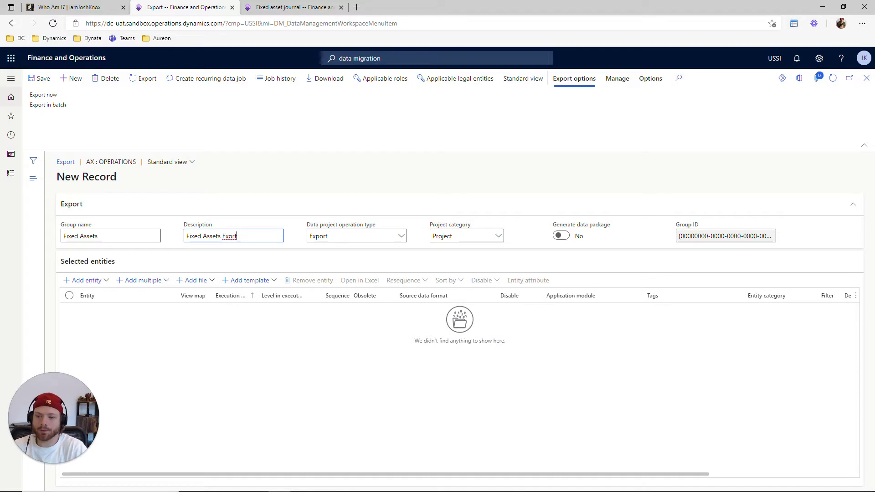
key(BackSpace)
key(BackSpace)
key(BackSpace)
key(BackSpace)
text(s E)
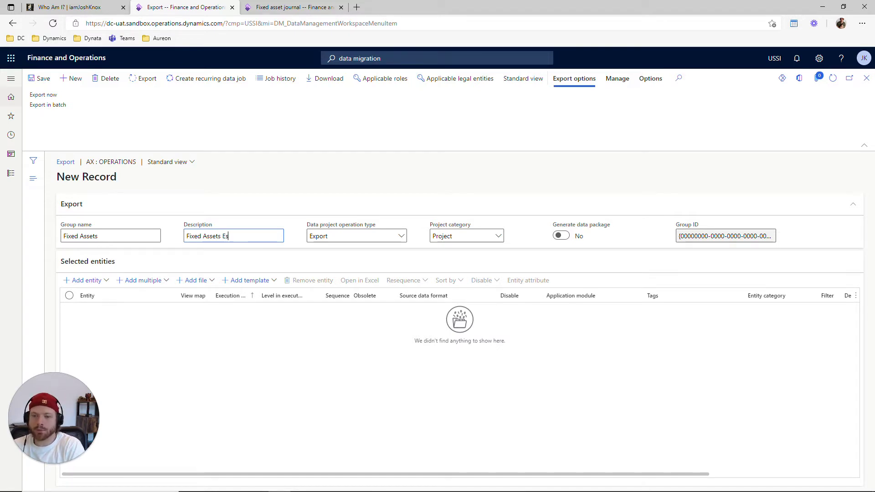
text(xport)
key(Tab)
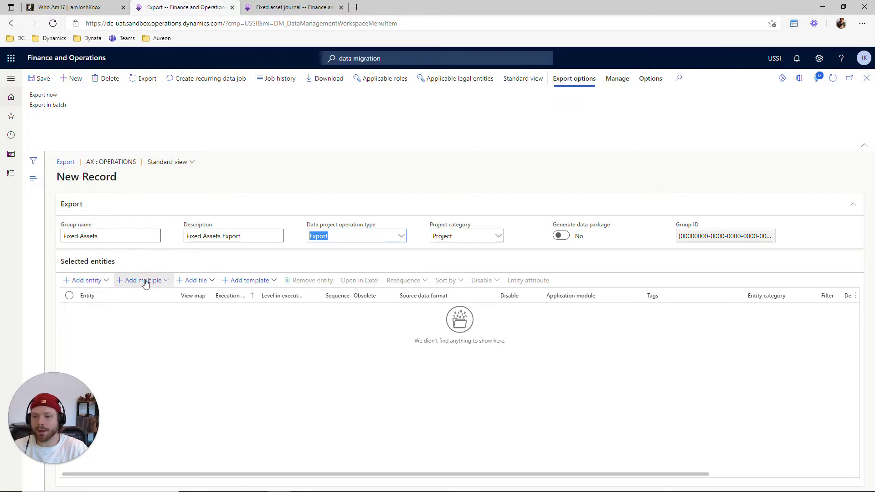
Search 'fixed asset' in Add entity and choose the Fixed assets V2 entity.
click(83, 282)
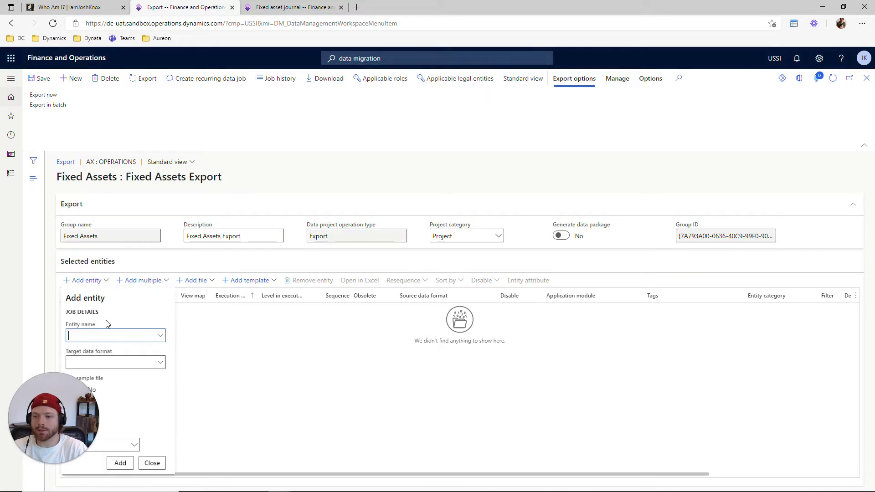
text(fix)
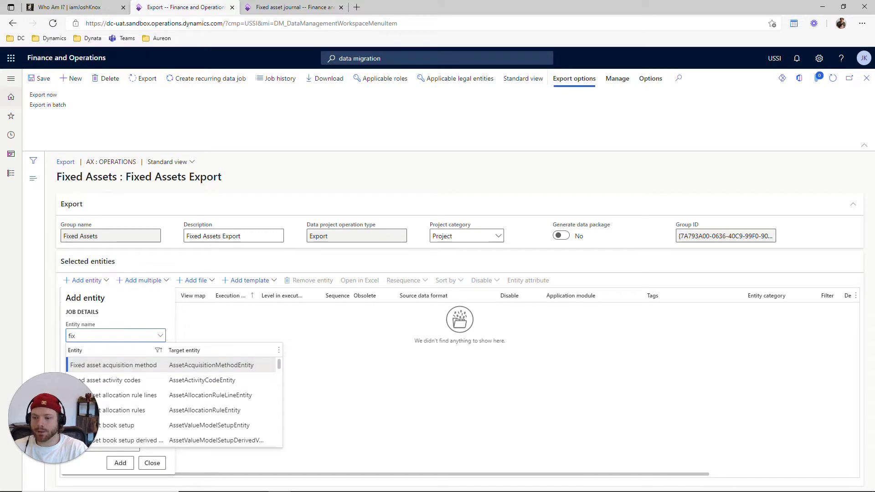
scroll(168, 393, down, 3)
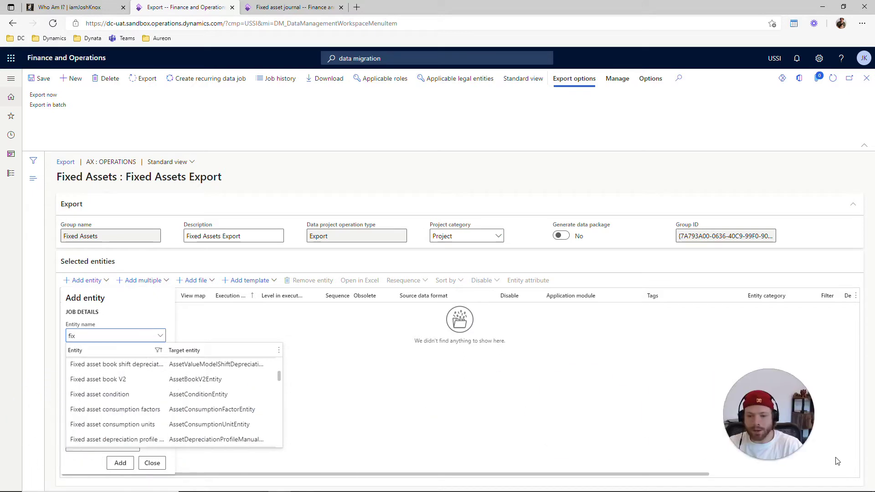
mouse_move(849, 451)
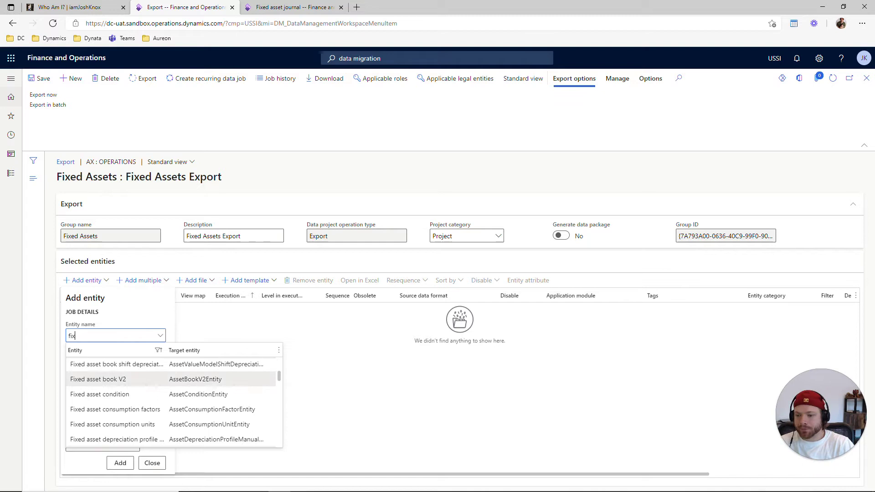
text(ed)
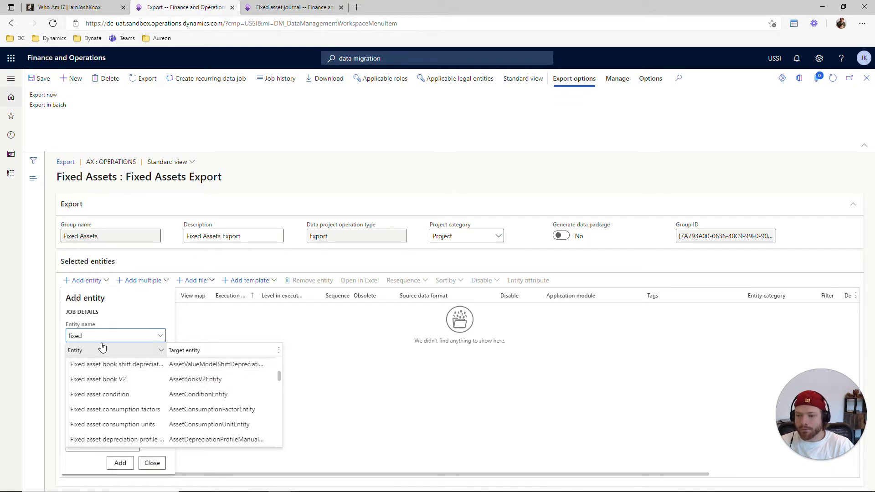
text( asset)
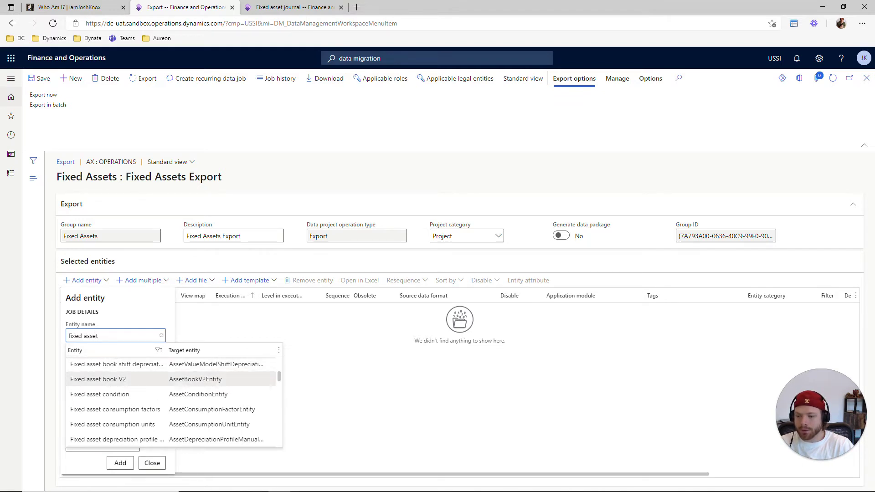
scroll(137, 390, down, 5)
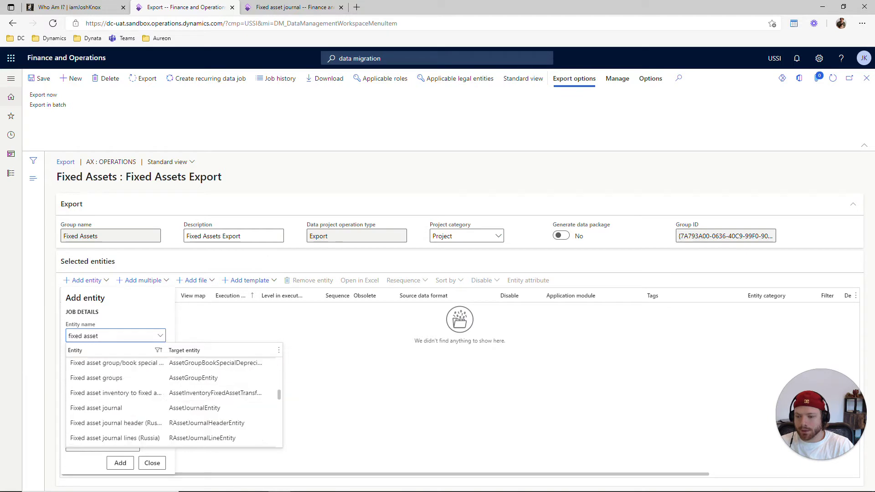
scroll(137, 392, down, 1)
scroll(137, 392, up, 1)
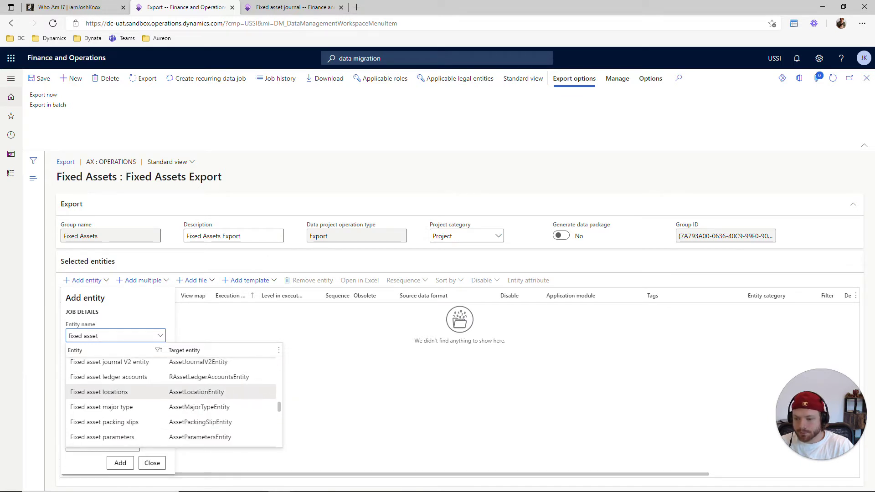
scroll(137, 392, up, 1)
scroll(137, 392, down, 2)
scroll(137, 395, down, 4)
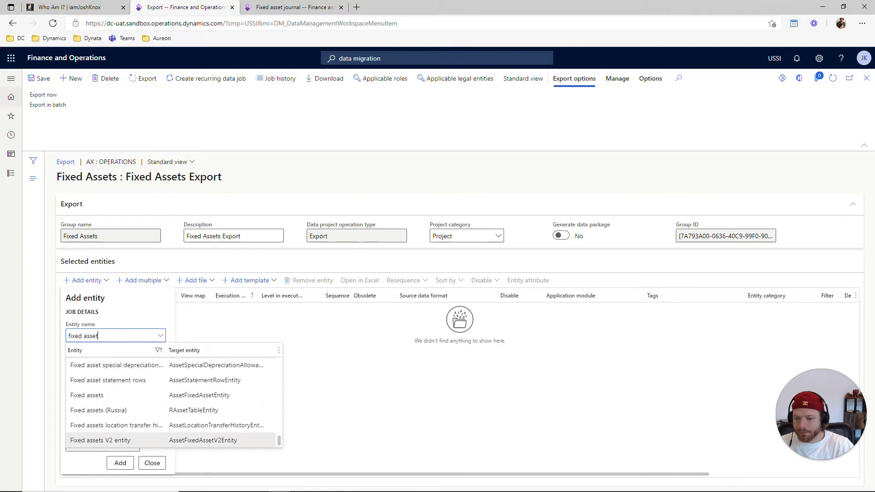
click(141, 439)
Set the target data format to EXCEL and add the entity to the project.
click(162, 362)
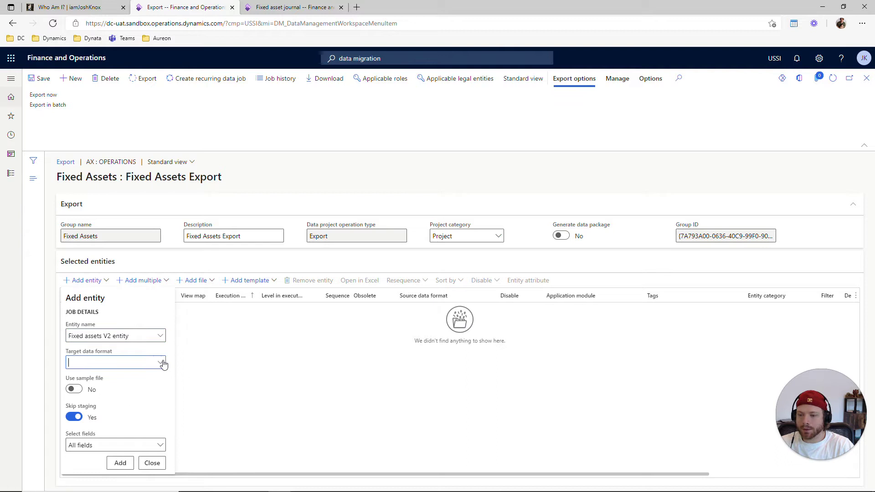
key(Down)
key(Down)
key(Down)
key(Down)
key(Down)
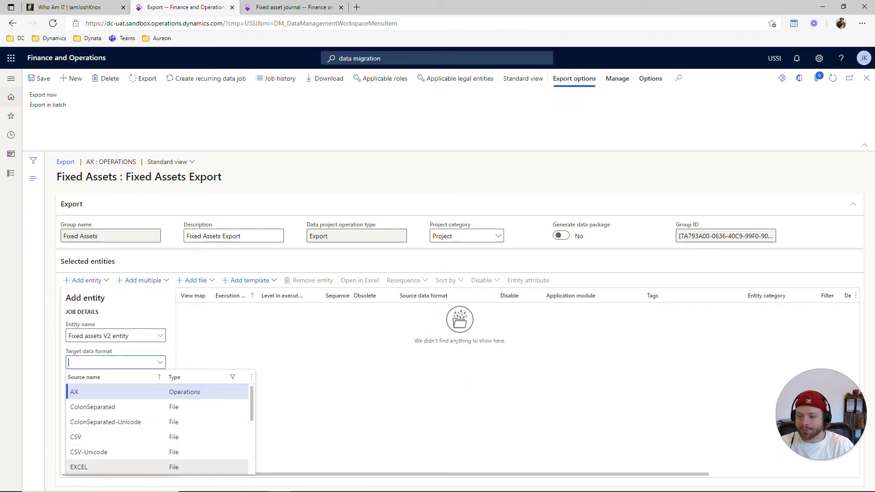
key(Return)
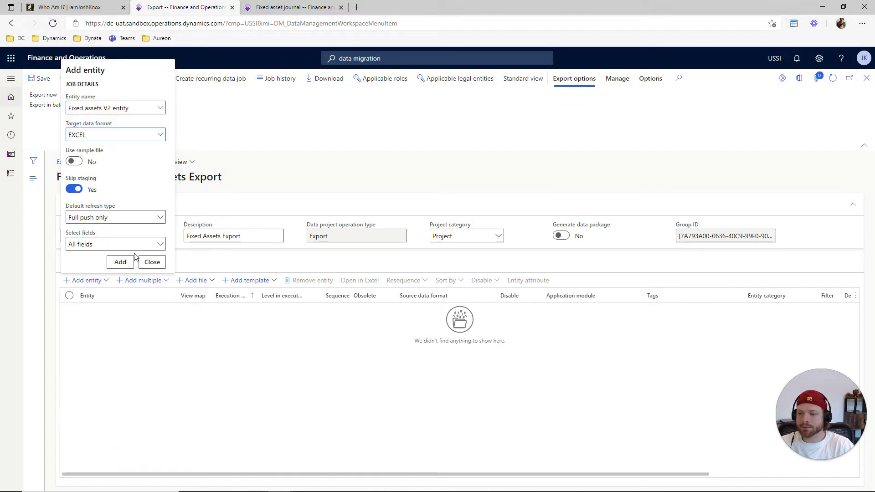
click(127, 263)
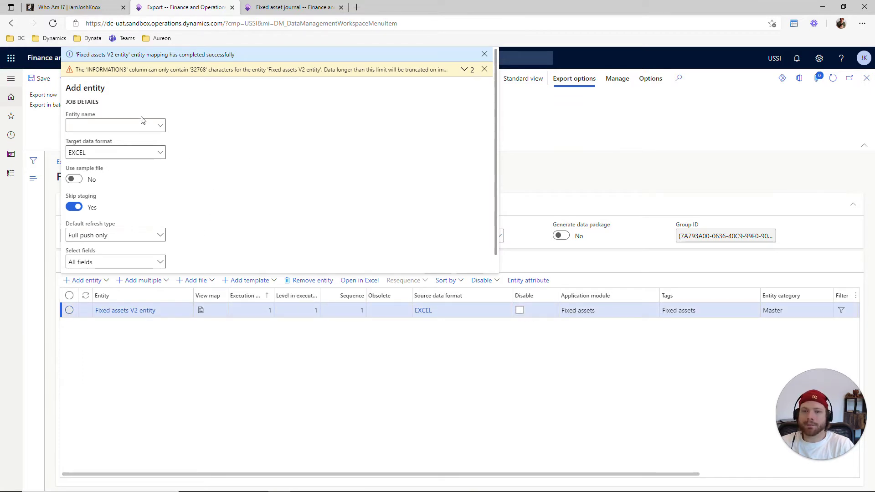
Add the Fixed asset book V2 entity to the project, then launch the export.
click(161, 127)
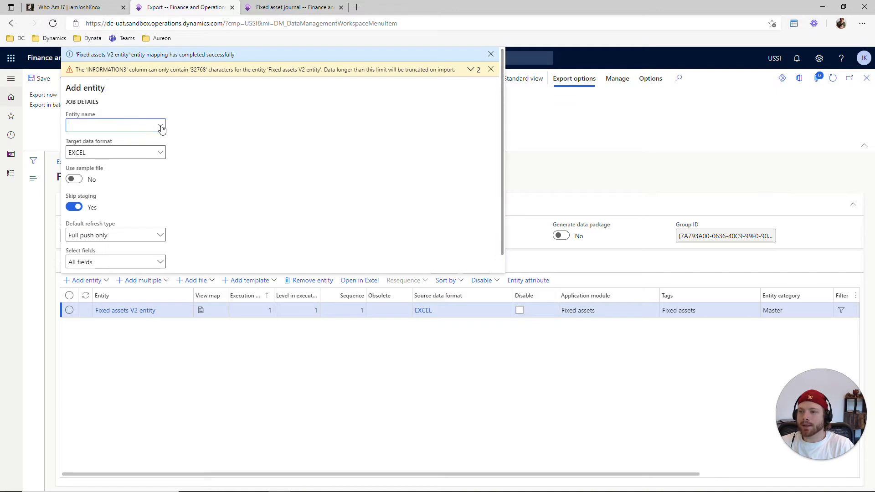
click(162, 128)
text(fix)
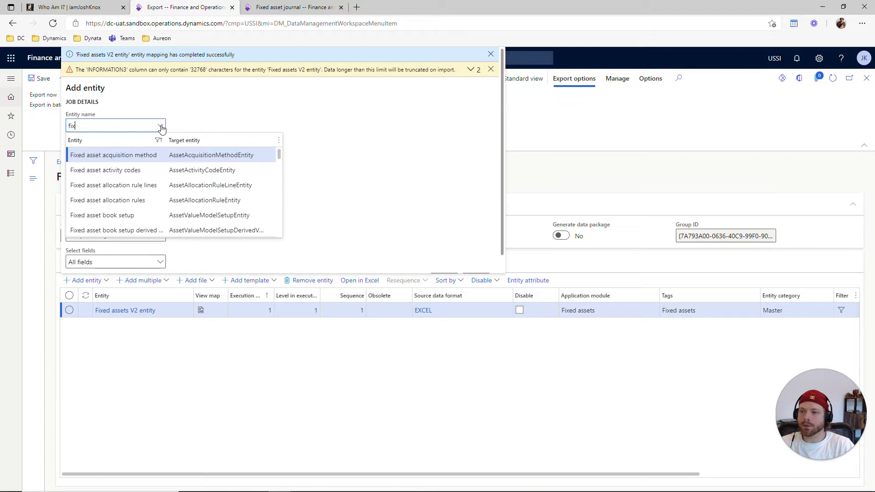
text(ed asset)
key(Down)
key(Down)
key(Down)
key(Down)
key(Down)
key(Down)
key(Down)
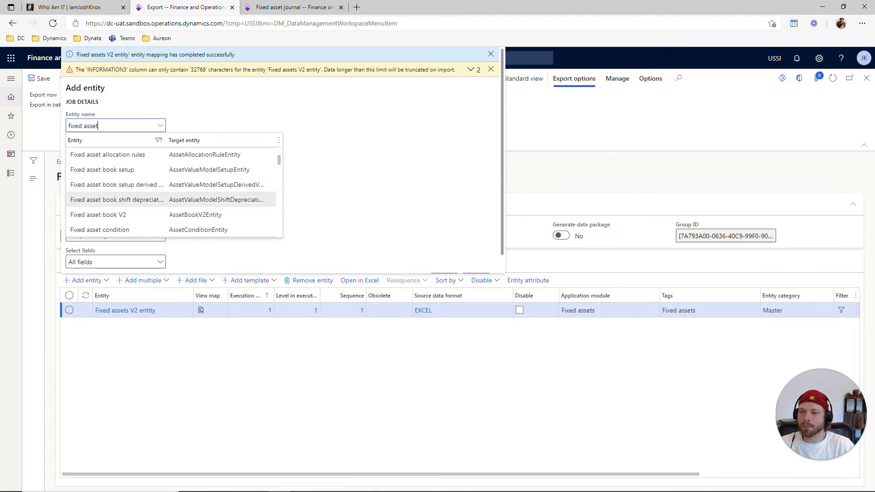
click(149, 214)
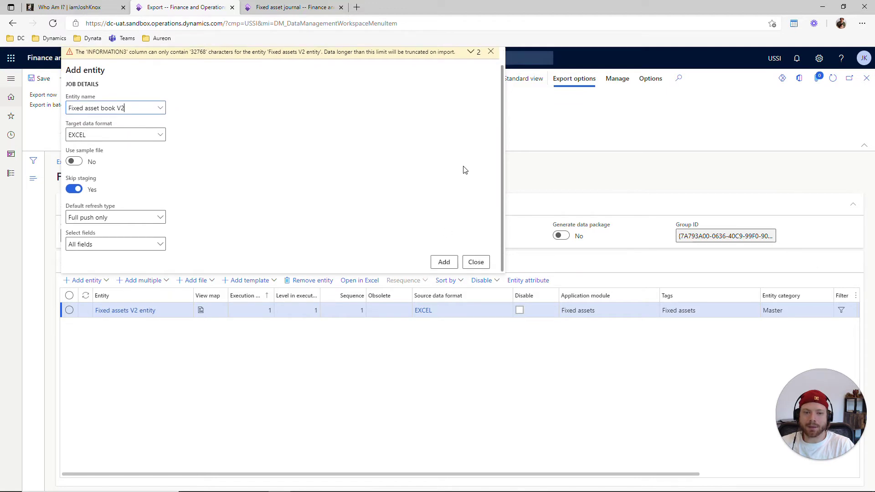
click(444, 262)
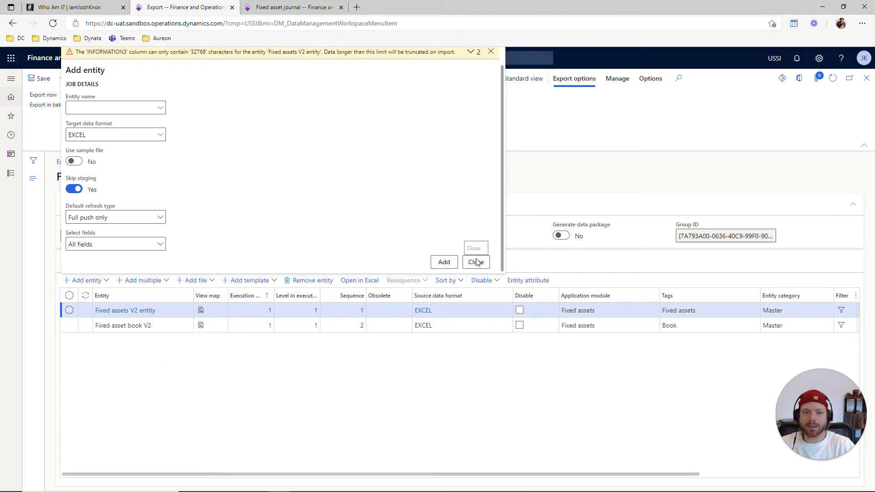
click(476, 263)
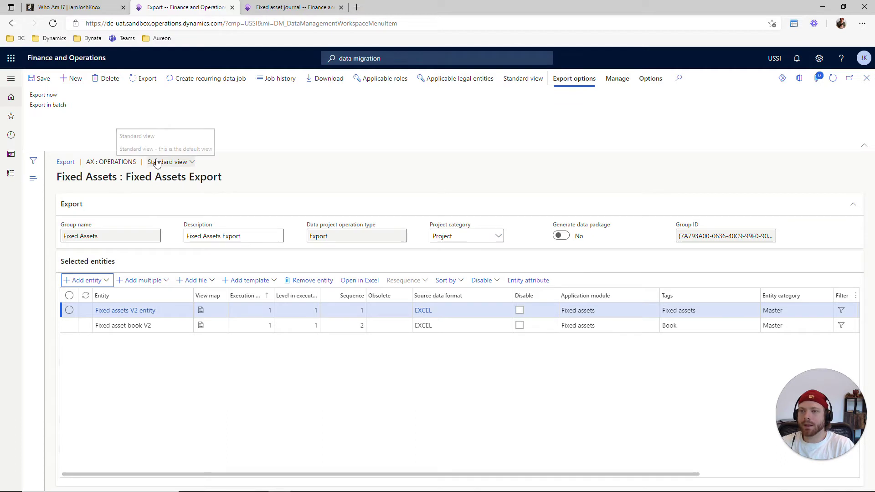
click(140, 82)
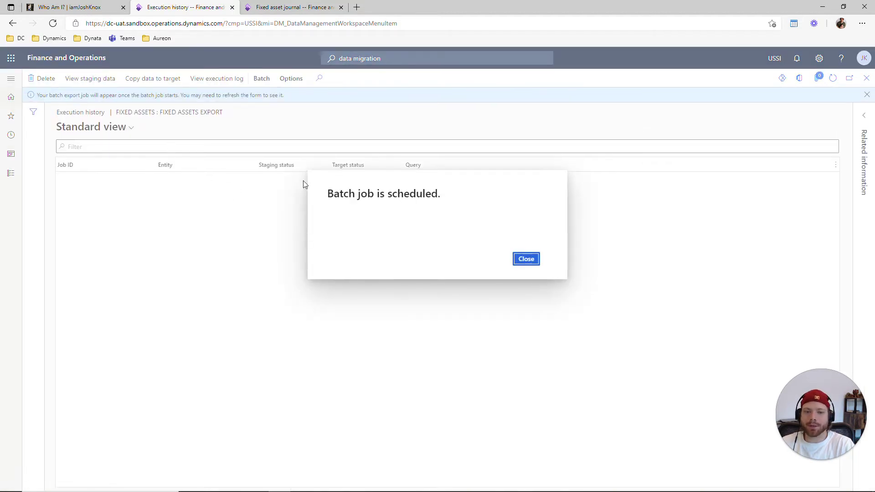
Dismiss the batch job scheduled message, return to the project, and open the Export options.
click(526, 259)
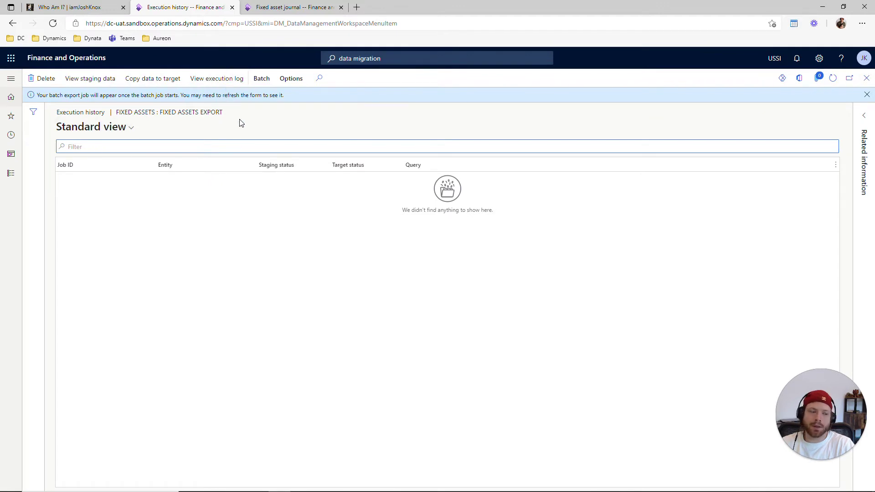
key(Escape)
click(144, 79)
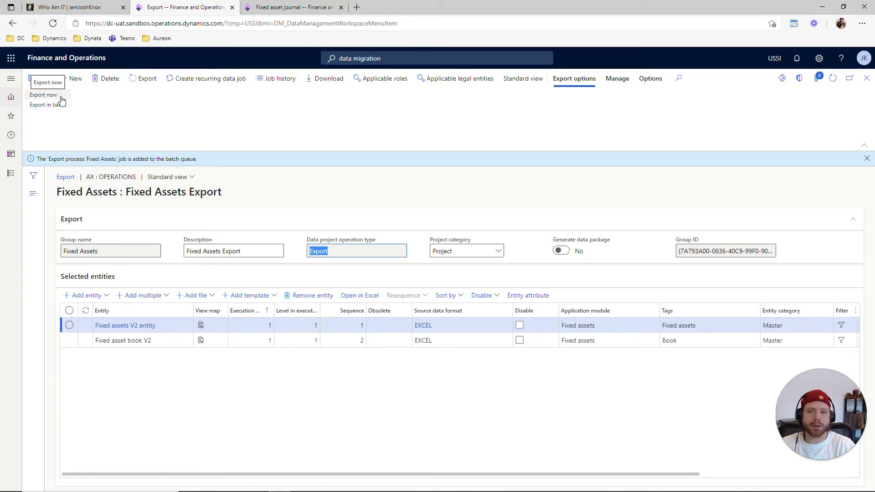
Run Export now, then view the Fixed assets V2 entity staging data.
click(61, 96)
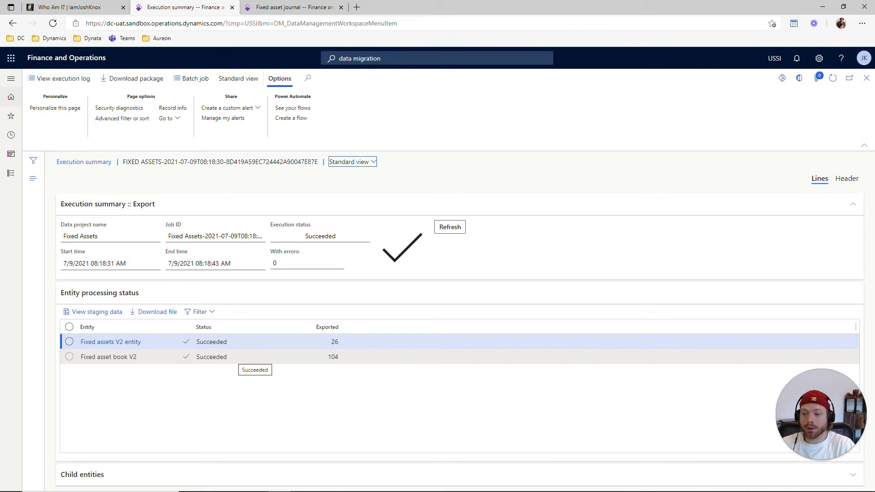
click(109, 318)
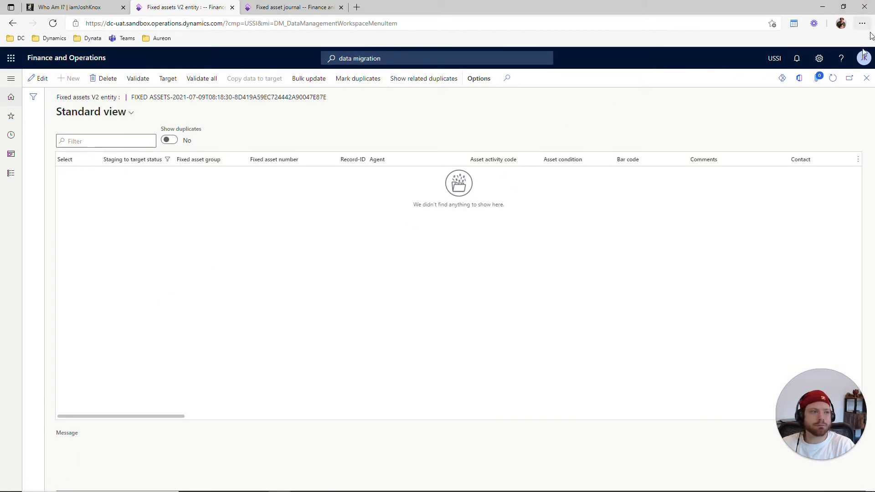
Download the Excel files for Fixed assets V2 and Fixed asset book V2, checking Downloads.
click(866, 79)
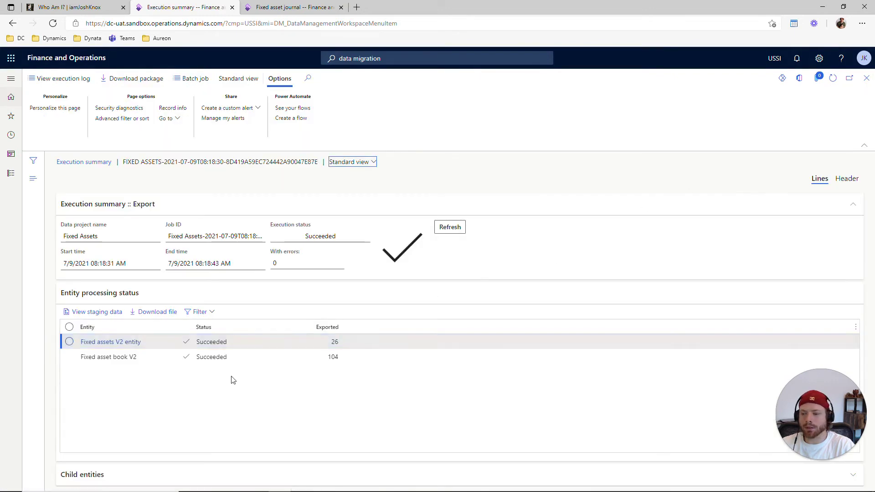
click(135, 357)
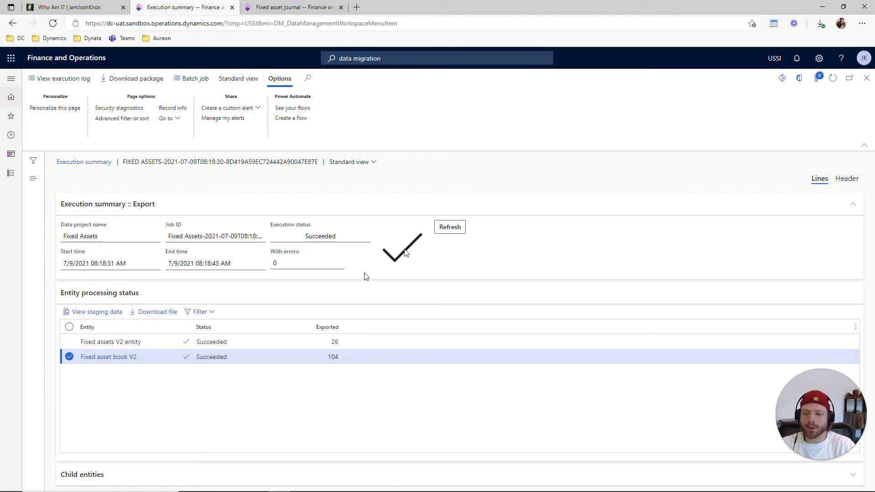
click(235, 341)
click(234, 356)
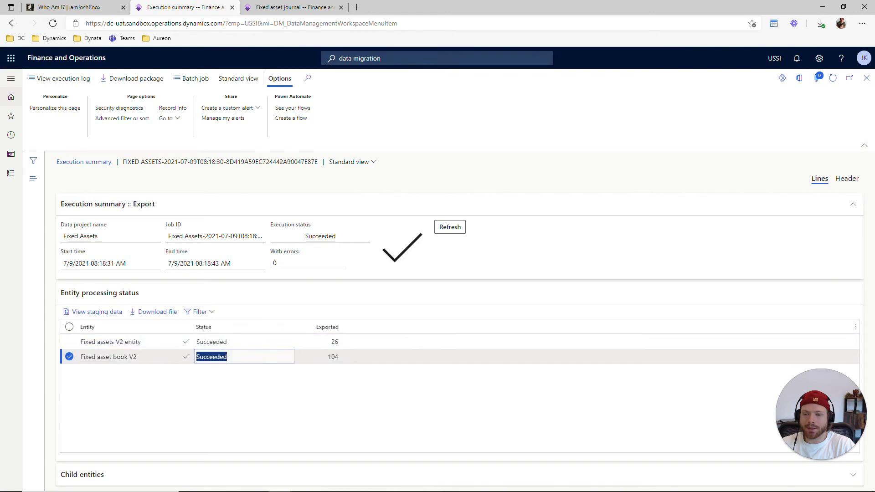
click(212, 342)
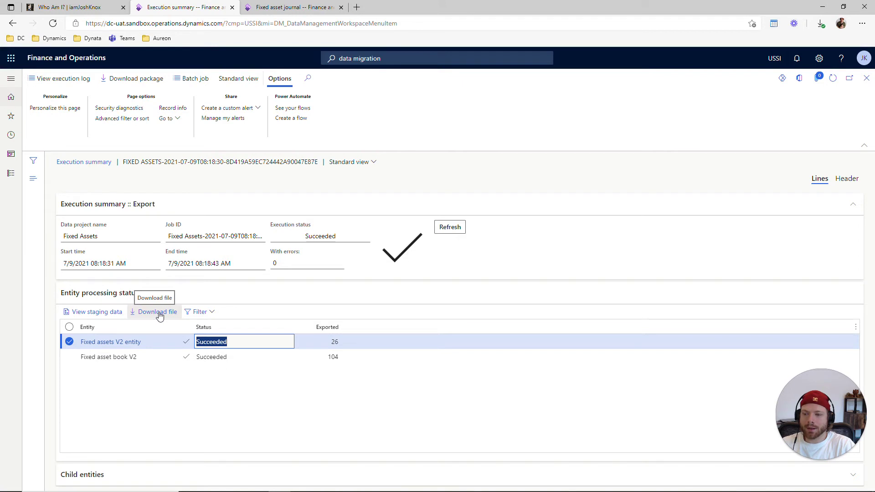
click(170, 357)
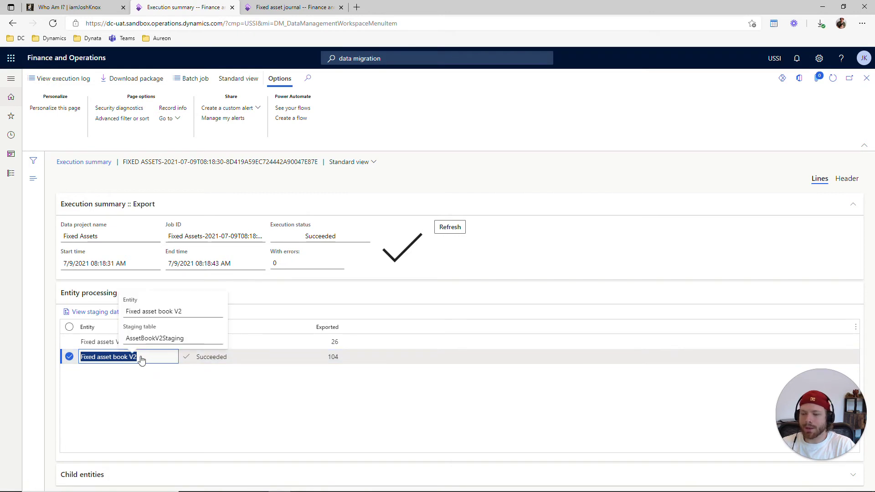
mouse_move(141, 360)
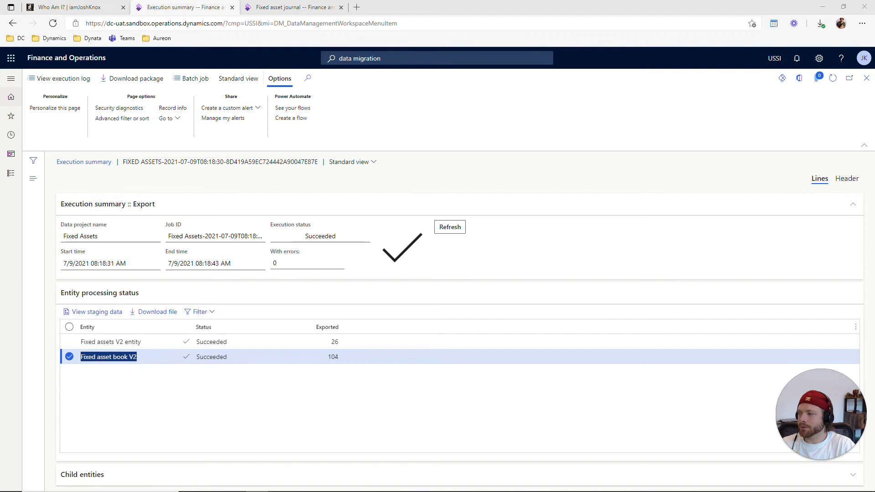
drag(0, 179, 205, 172)
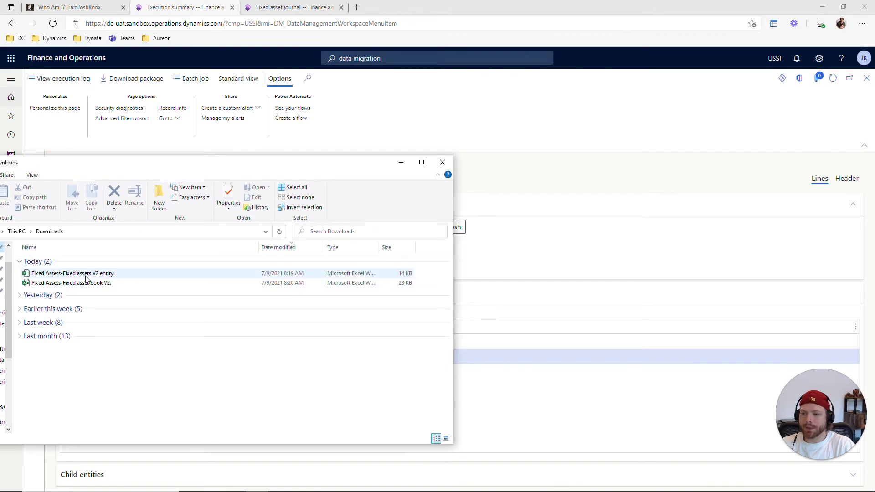
click(199, 154)
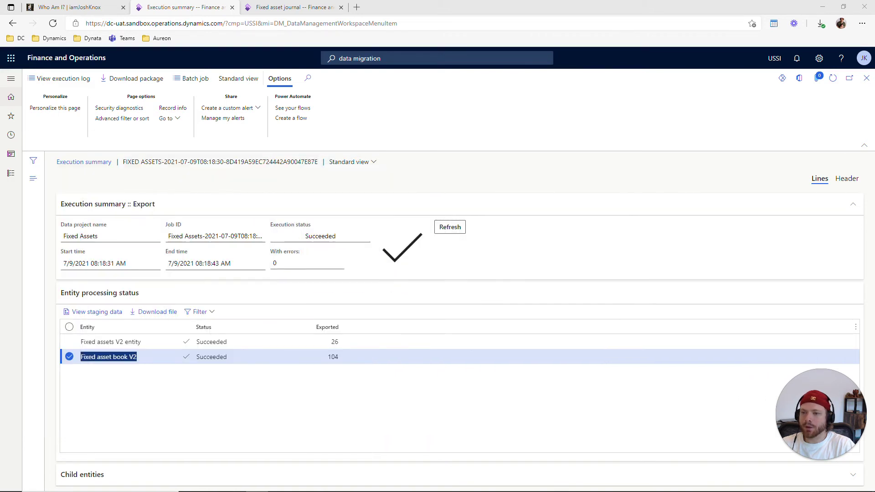
Create and download the 33 KB zip data package, then open it with File Explorer always.
click(127, 173)
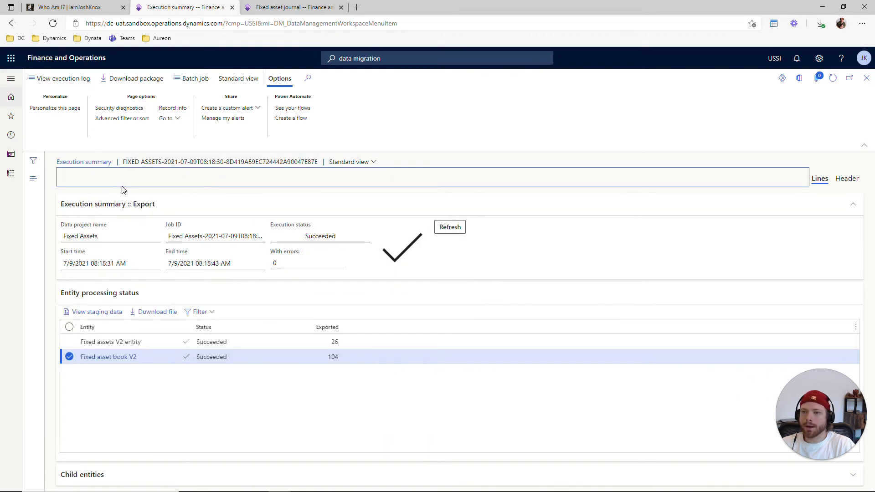
click(129, 80)
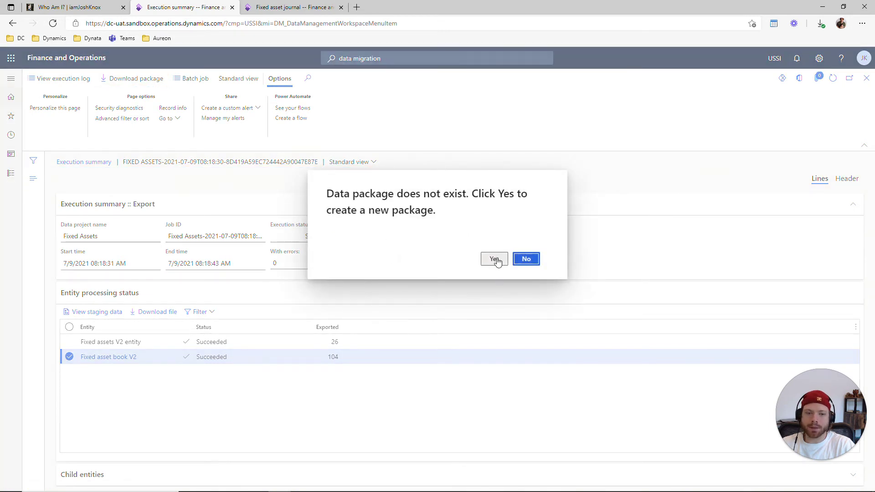
click(496, 260)
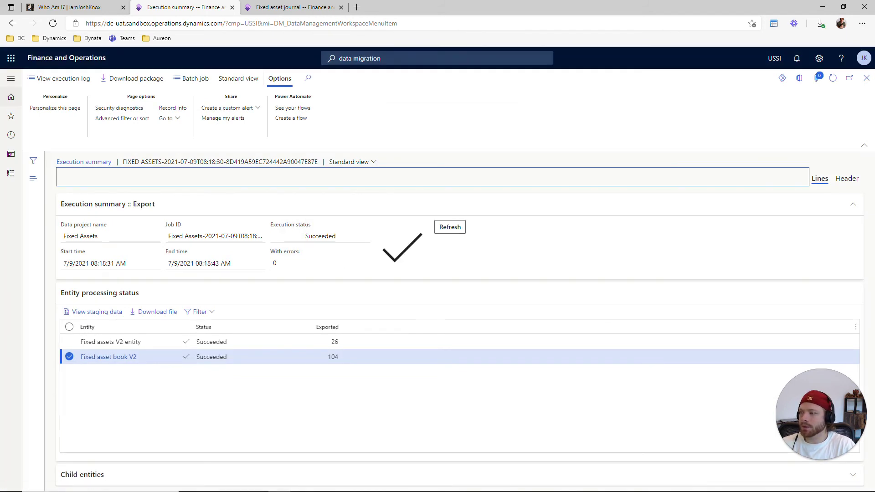
drag(0, 76, 322, 106)
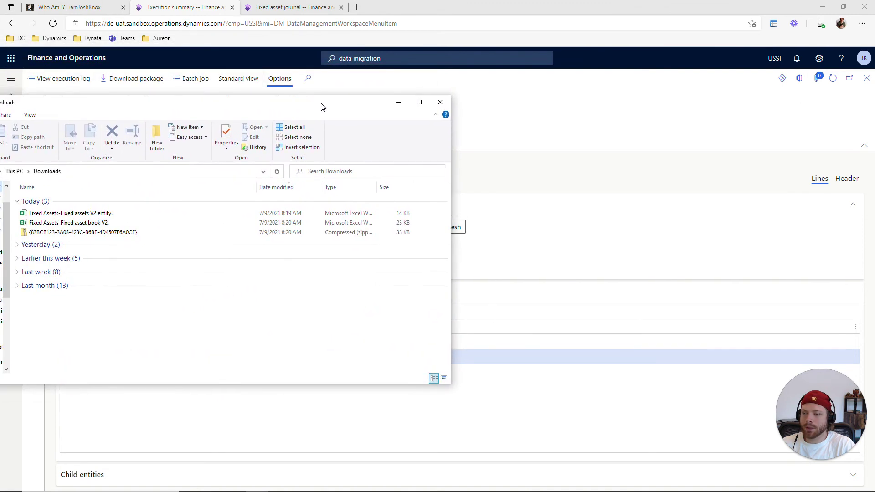
double_click(126, 233)
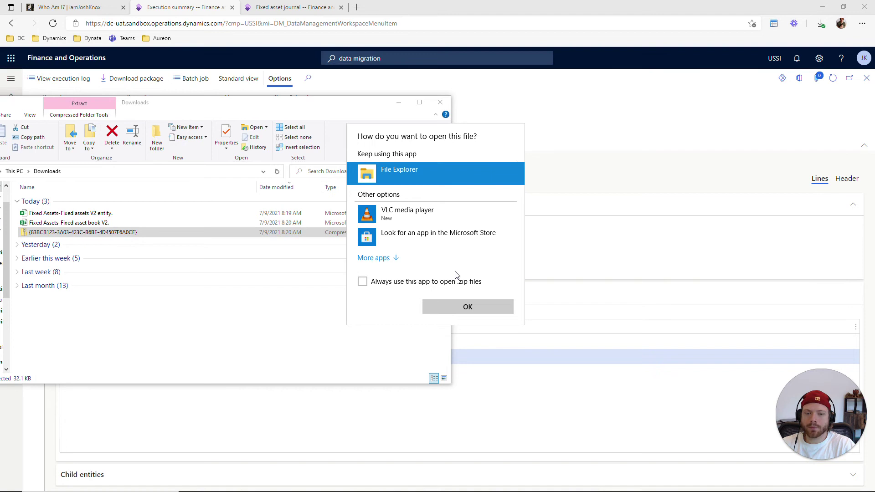
click(453, 283)
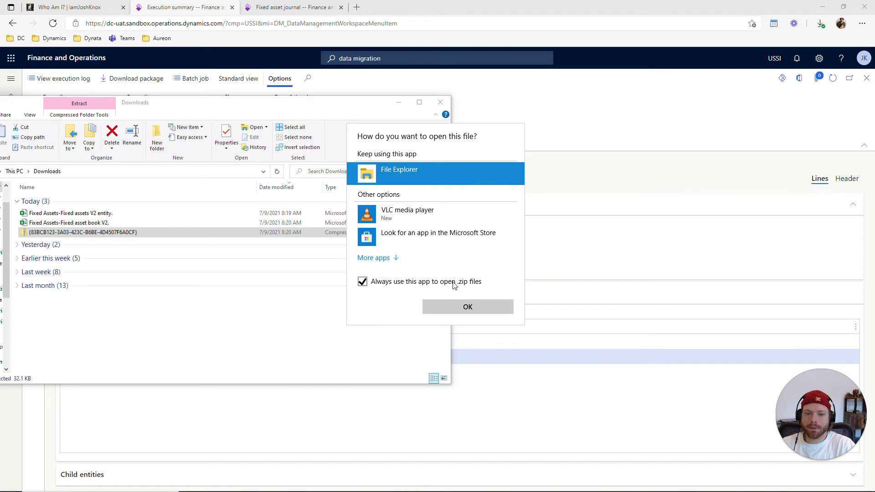
Open the zip in File Explorer, then close the Execution summary back to Data management.
click(452, 308)
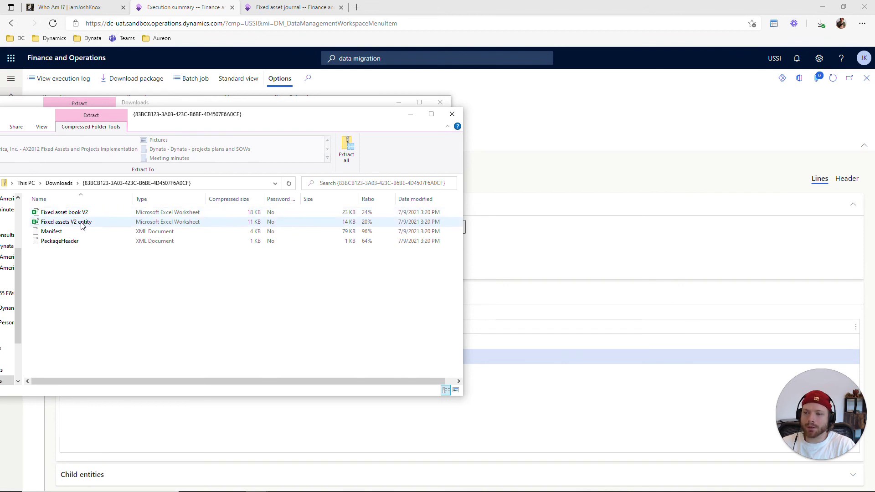
click(574, 124)
key(Escape)
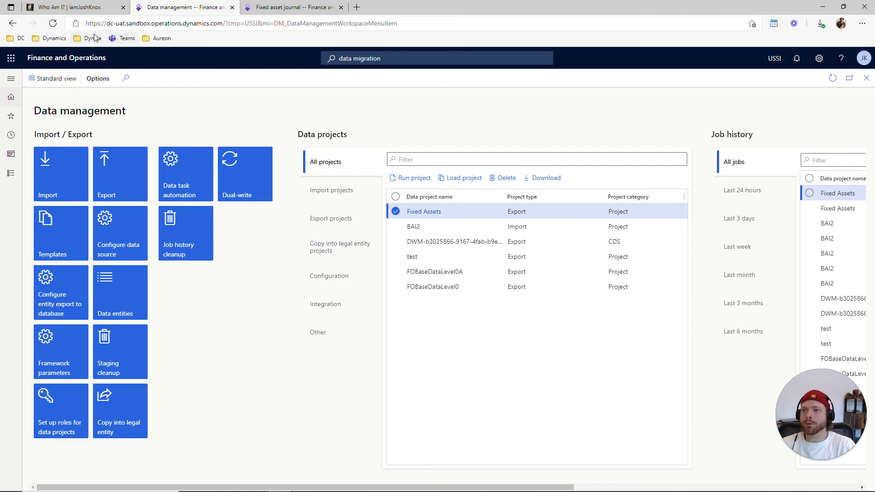
Switch to the Who Am I? website tab.
click(94, 8)
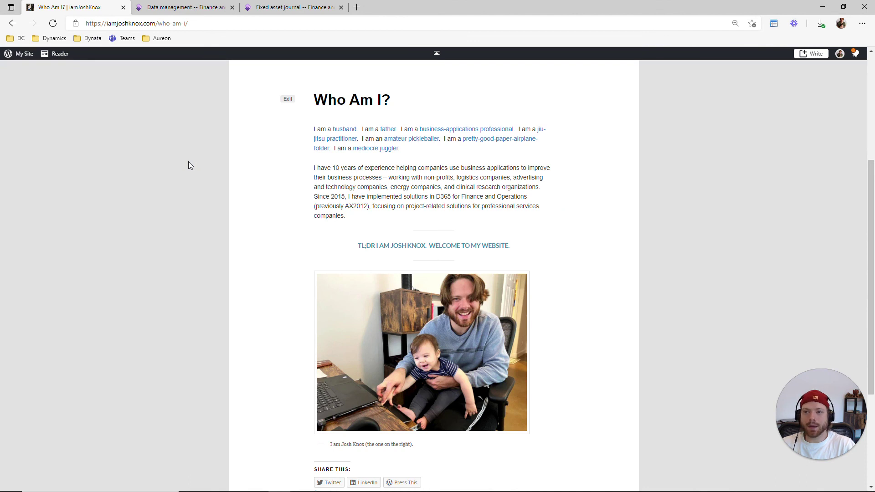